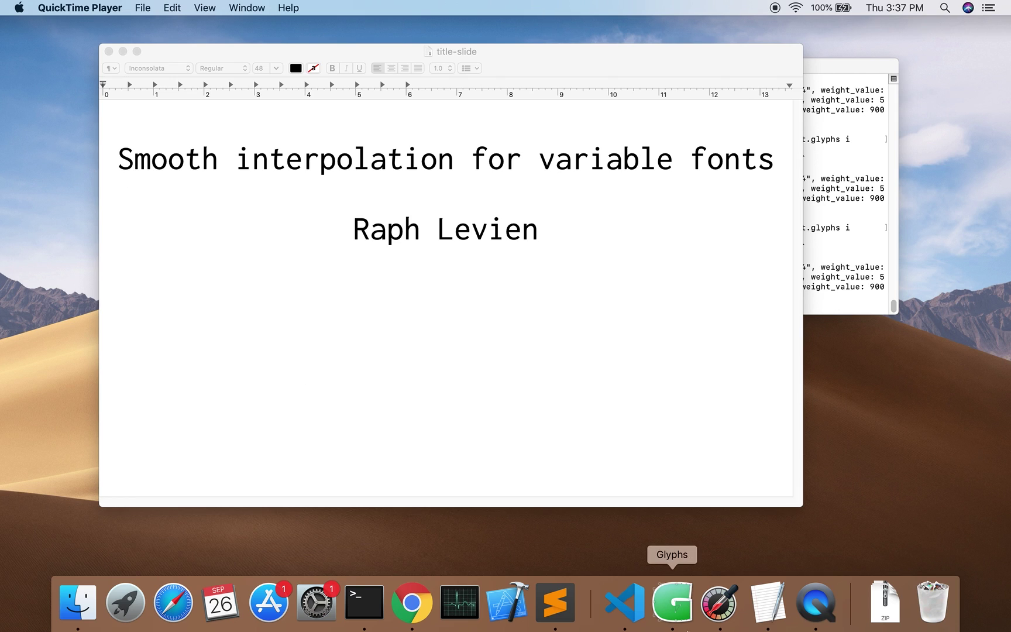
# - Open the recent font testfont-2masters in Glyphs
pyautogui.click(676, 619)
pyautogui.click(93, 8)
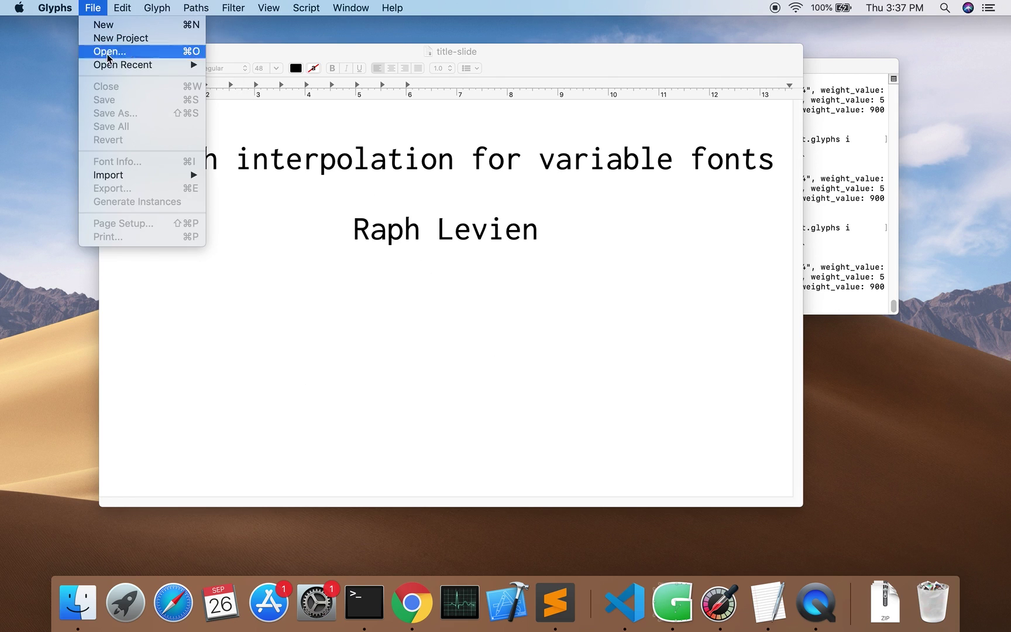
pyautogui.moveTo(135, 65)
pyautogui.click(278, 80)
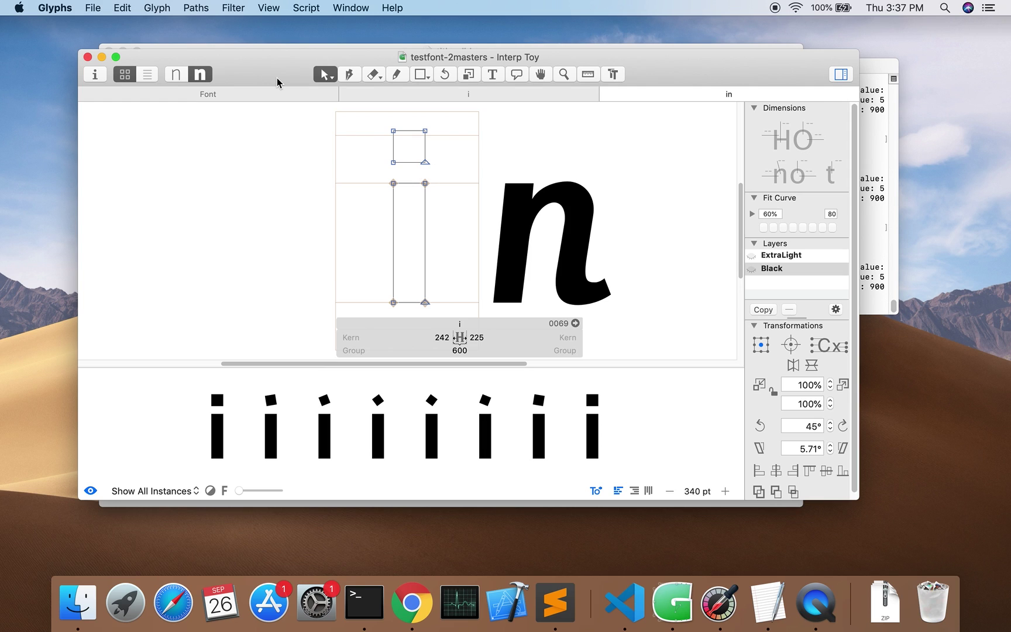
# - Relaunch interp-toy from Terminal on glyph i of testfont-2masters.glyphs
pyautogui.click(883, 224)
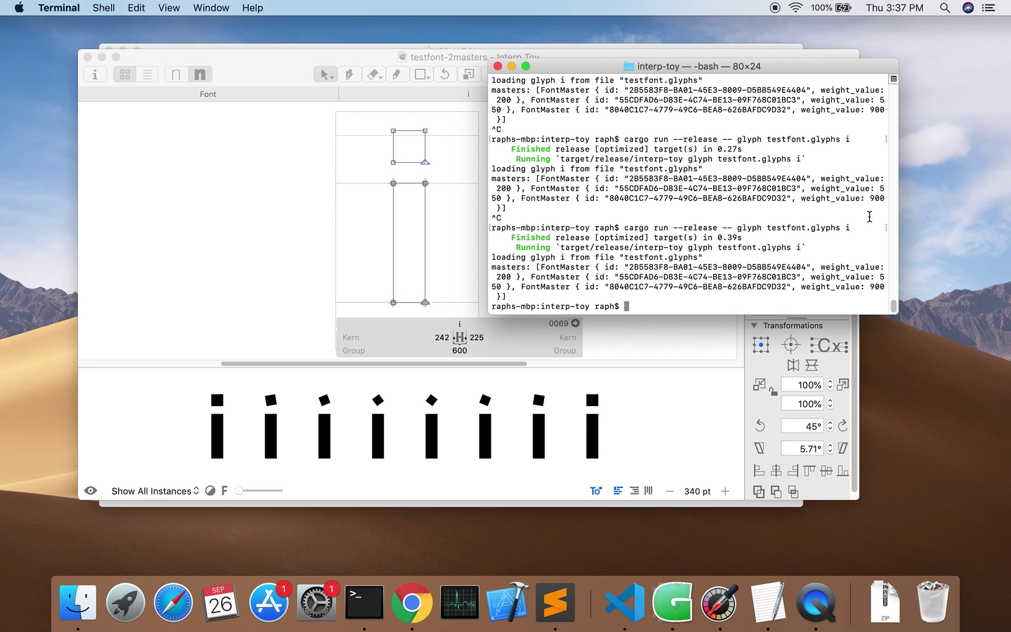
pyautogui.press('Up')
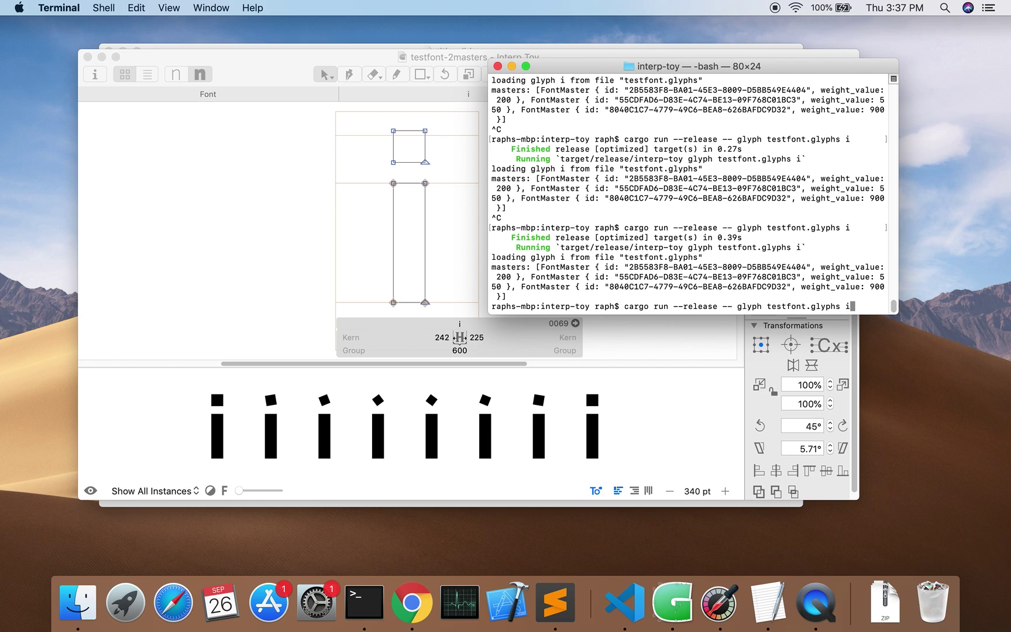
pyautogui.press('Up')
pyautogui.press('Return')
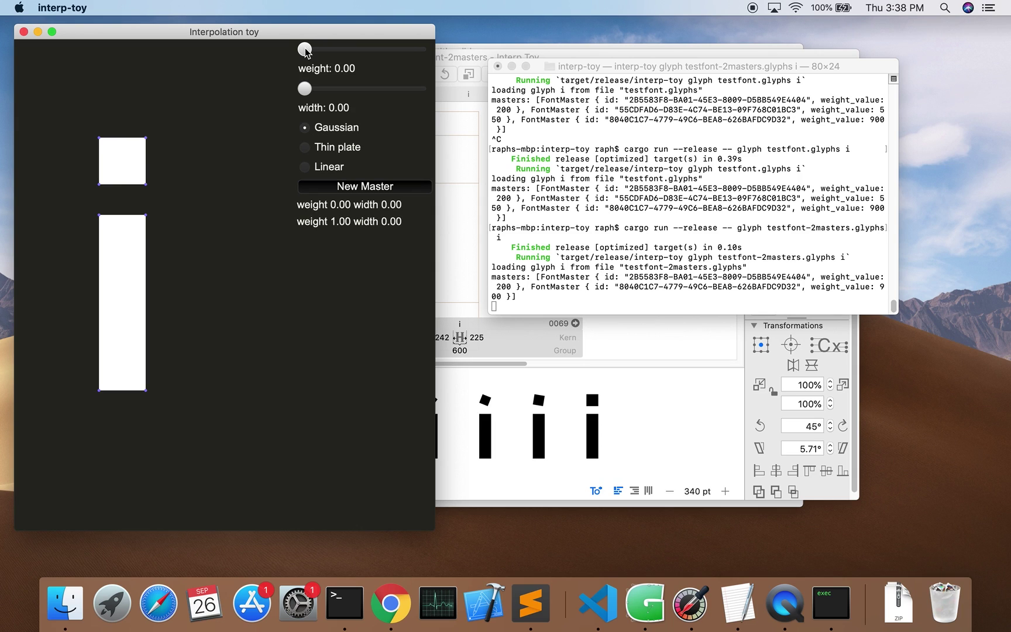
# - Drag the weight slider to 0.25 so the i's square dot tilts partway
pyautogui.moveTo(305, 50); pyautogui.dragTo(336, 73)
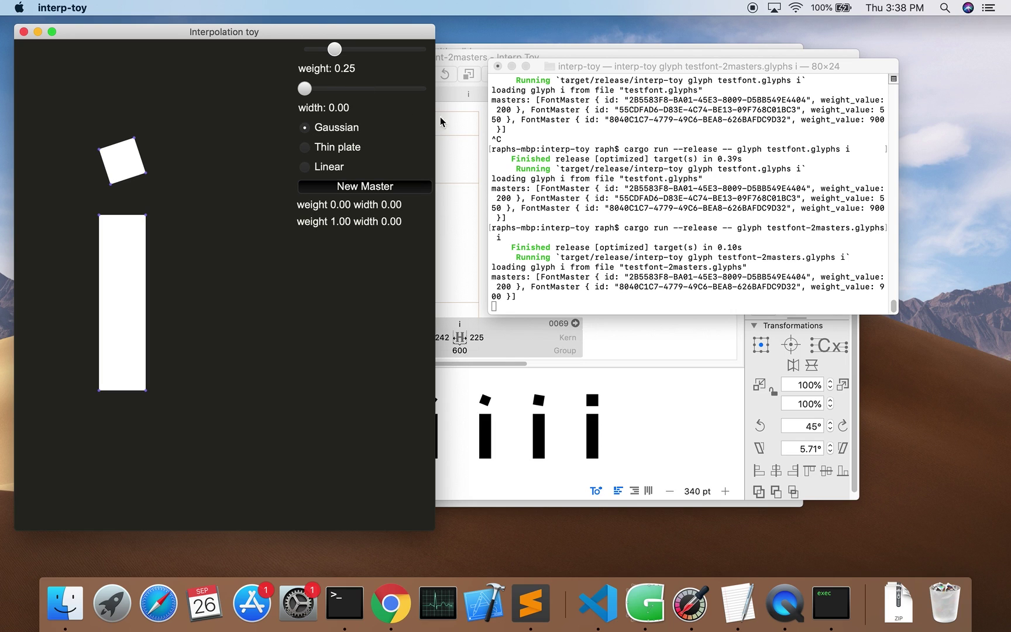
# - Open the three-master testfont.glyphs from the recent fonts list
pyautogui.click(465, 58)
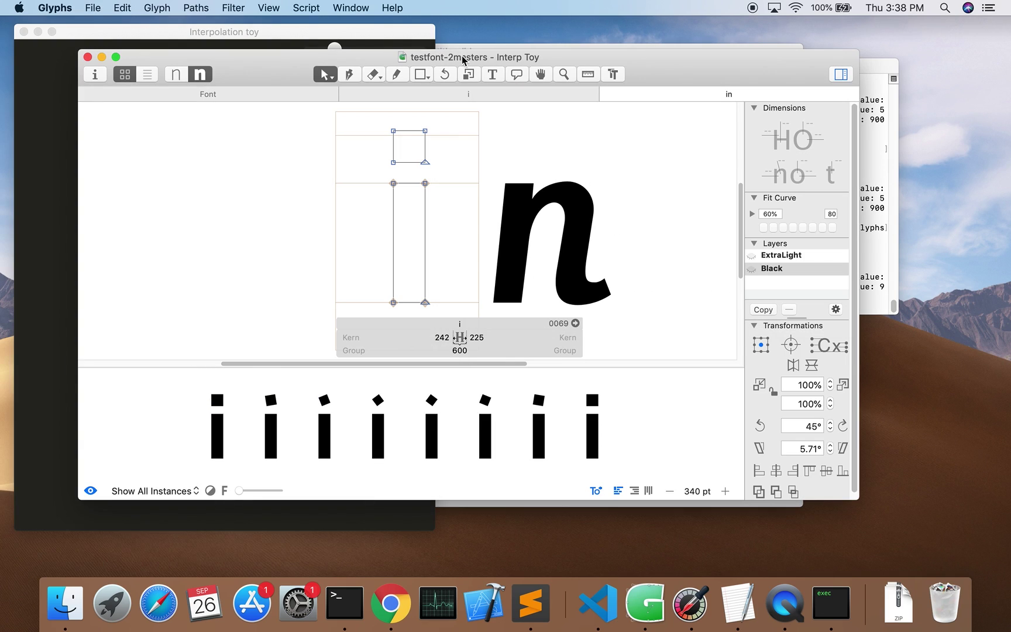
pyautogui.click(83, 8)
pyautogui.moveTo(141, 65)
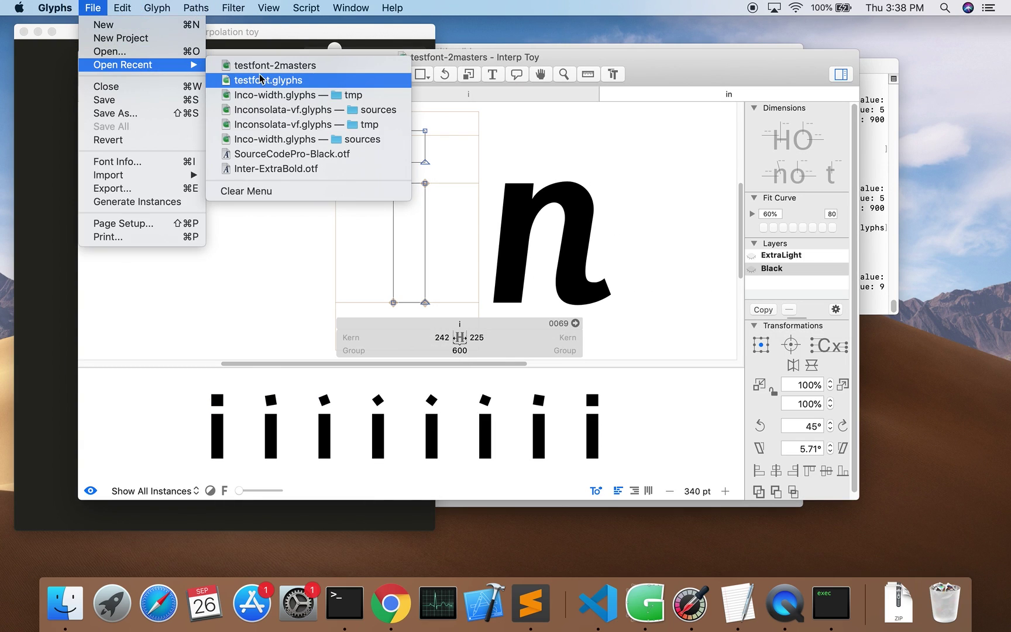
pyautogui.click(264, 80)
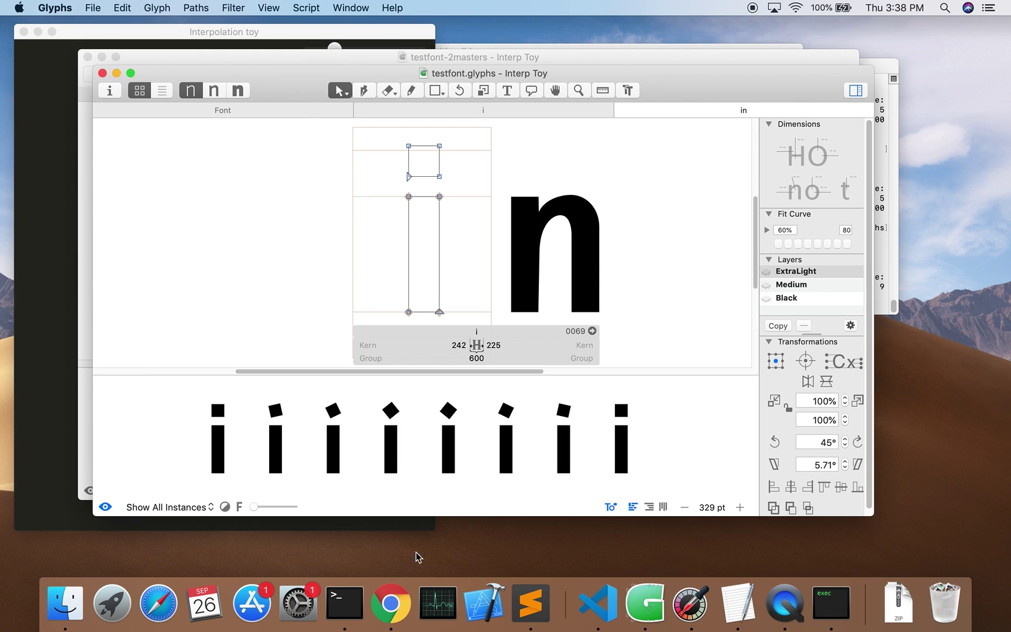
# - Rerun interp-toy on the testfont.glyphs i, then select linear interpolation and raise the weight
pyautogui.click(347, 611)
pyautogui.hotkey('ctrl', 'c')
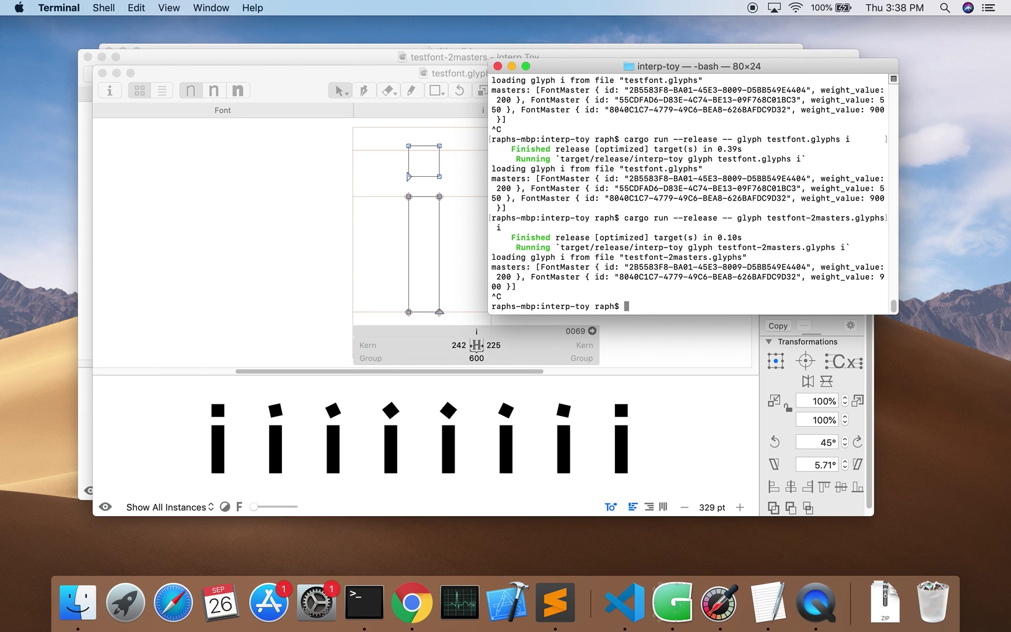
pyautogui.press('Up')
pyautogui.press('Up')
pyautogui.press('Return')
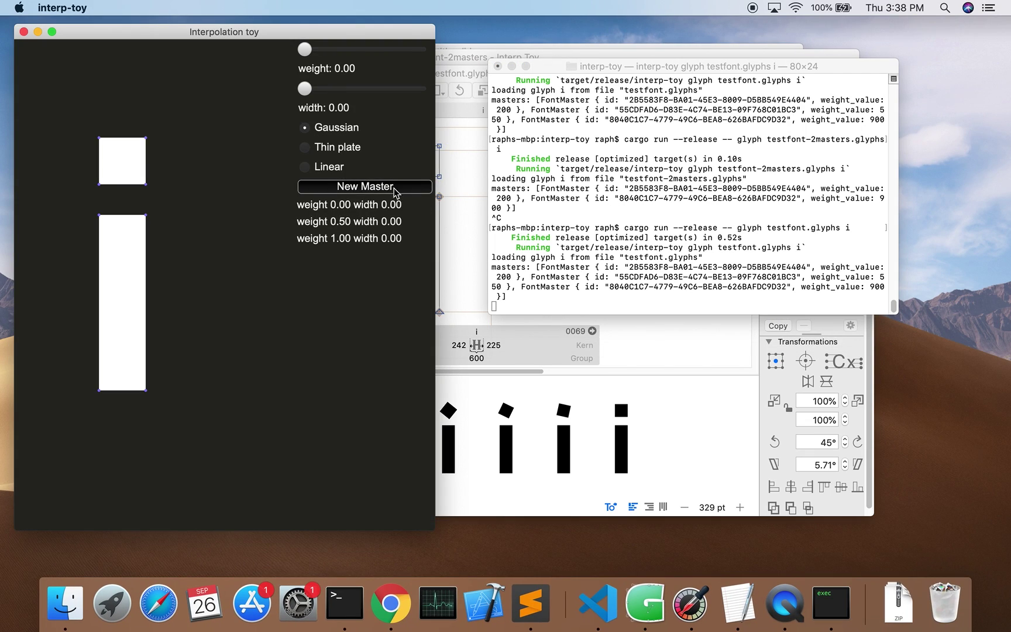
pyautogui.click(325, 168)
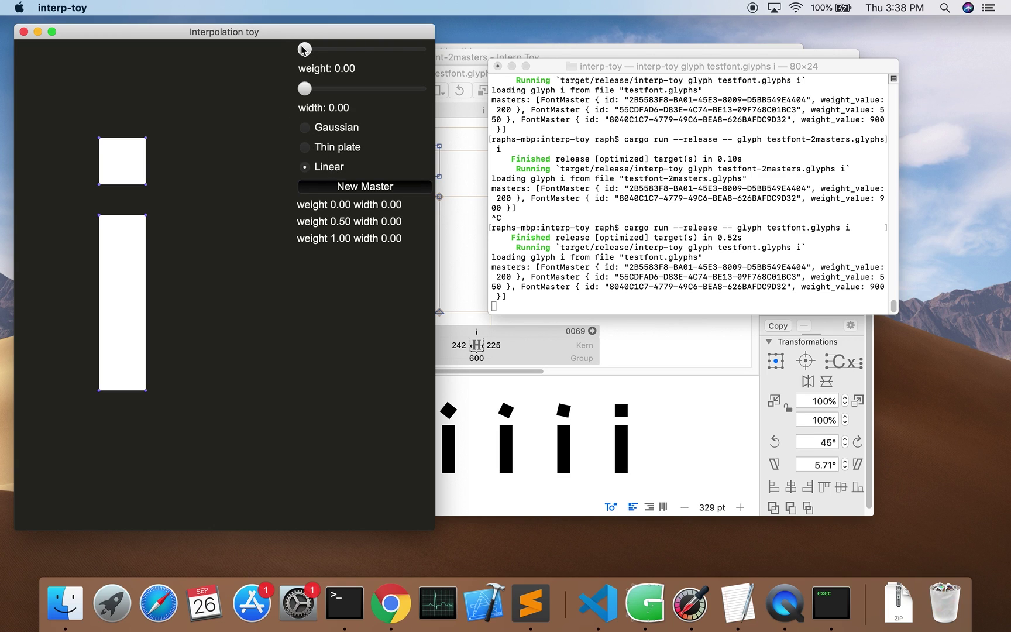
pyautogui.moveTo(304, 50); pyautogui.dragTo(342, 56)
# - Select Gaussian interpolation and sweep the weight, settling at 0.67
pyautogui.click(316, 130)
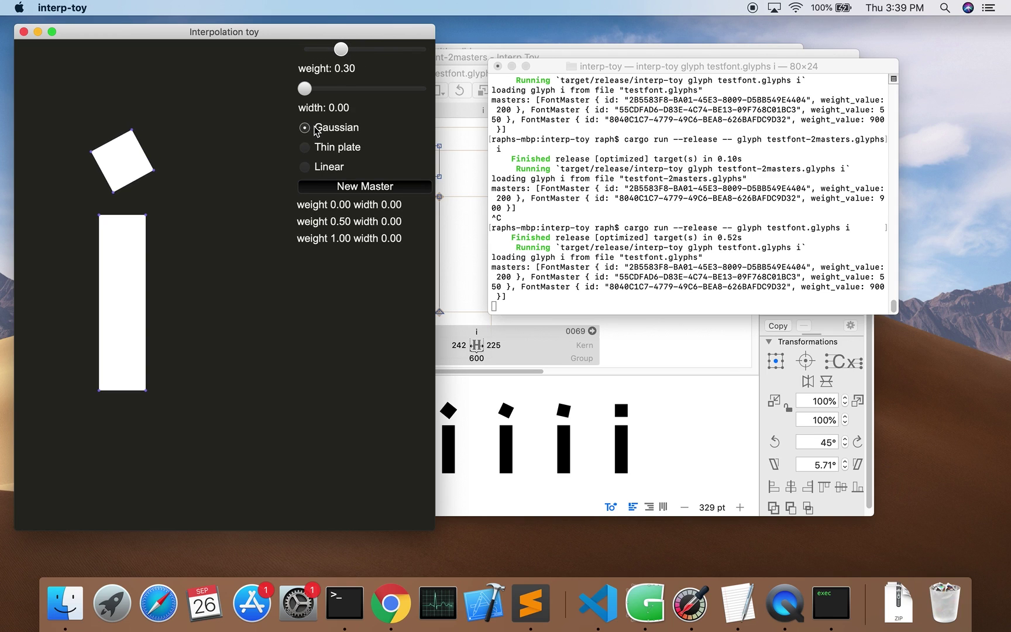
pyautogui.moveTo(345, 51); pyautogui.dragTo(391, 62)
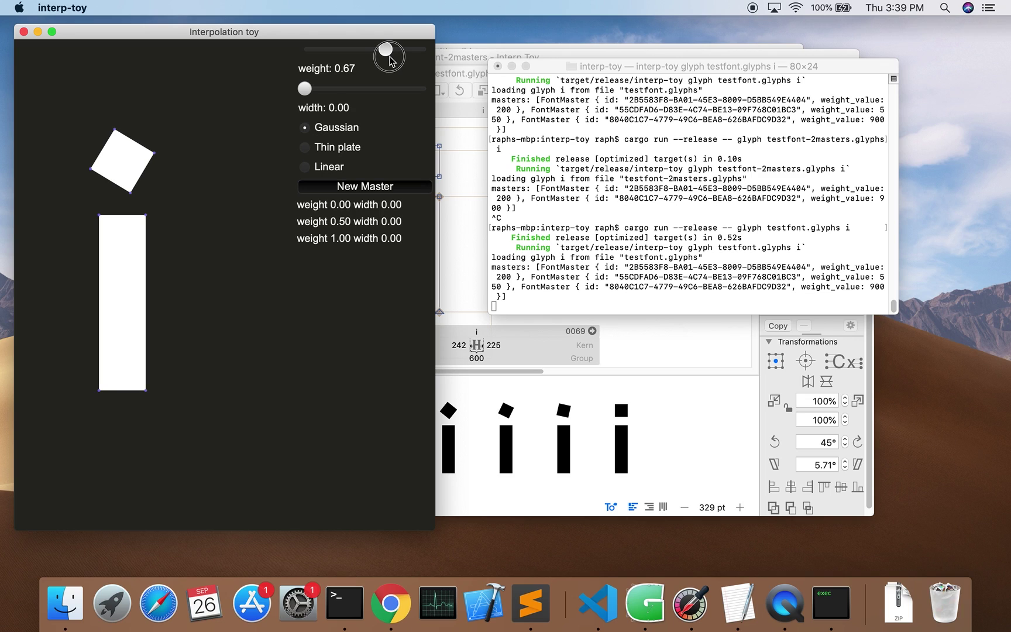
pyautogui.moveTo(391, 61); pyautogui.dragTo(392, 60)
# - Open the n glyph for editing in the testfont-2masters font
pyautogui.click(461, 64)
pyautogui.click(533, 206)
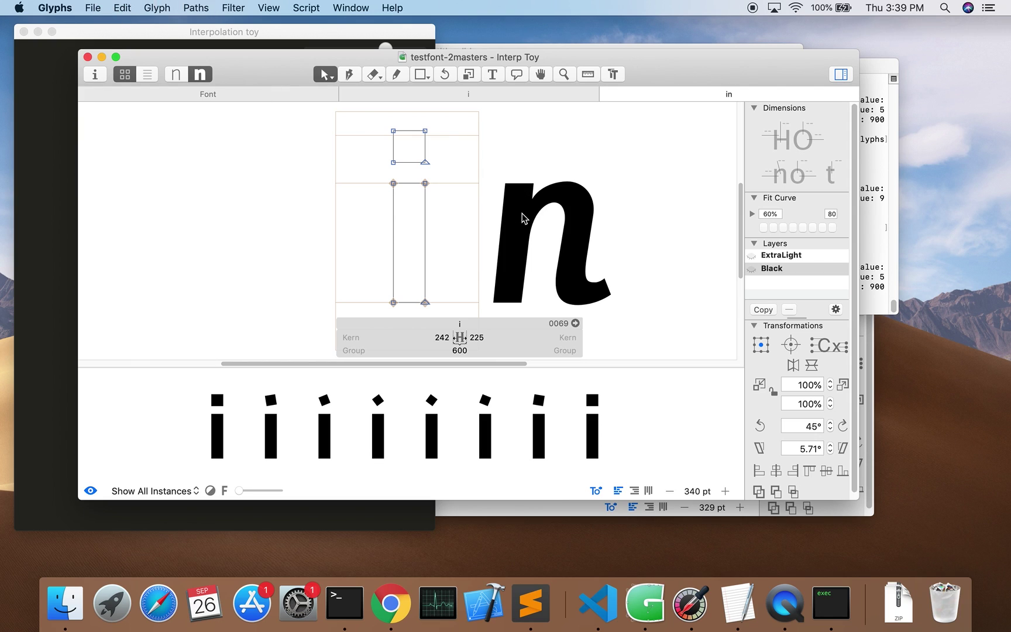
pyautogui.doubleClick(523, 218)
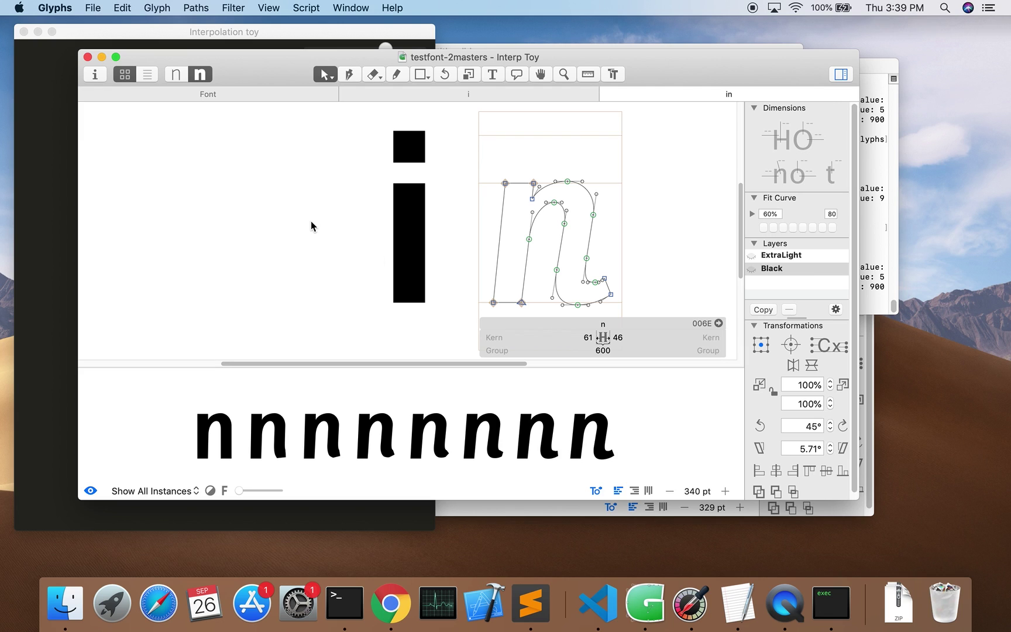
# - Bring testfont.glyphs back to the front from the recent fonts list
pyautogui.click(92, 8)
pyautogui.moveTo(169, 64)
pyautogui.click(258, 69)
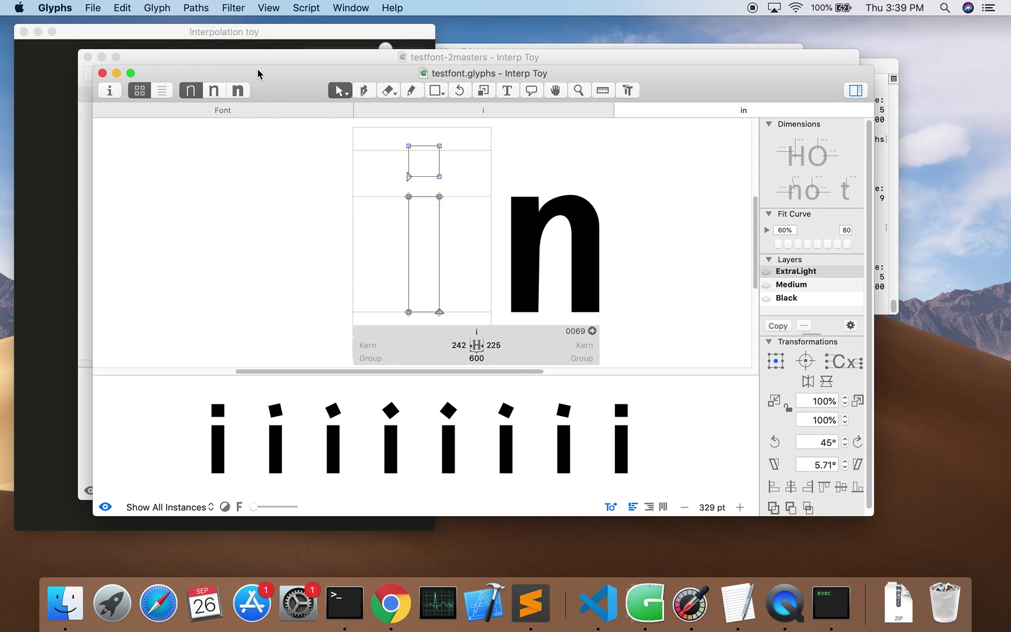
# - Restart interp-toy on glyph n of the three-master testfont.glyphs
pyautogui.click(344, 603)
pyautogui.hotkey('ctrl', 'c')
pyautogui.press('Up')
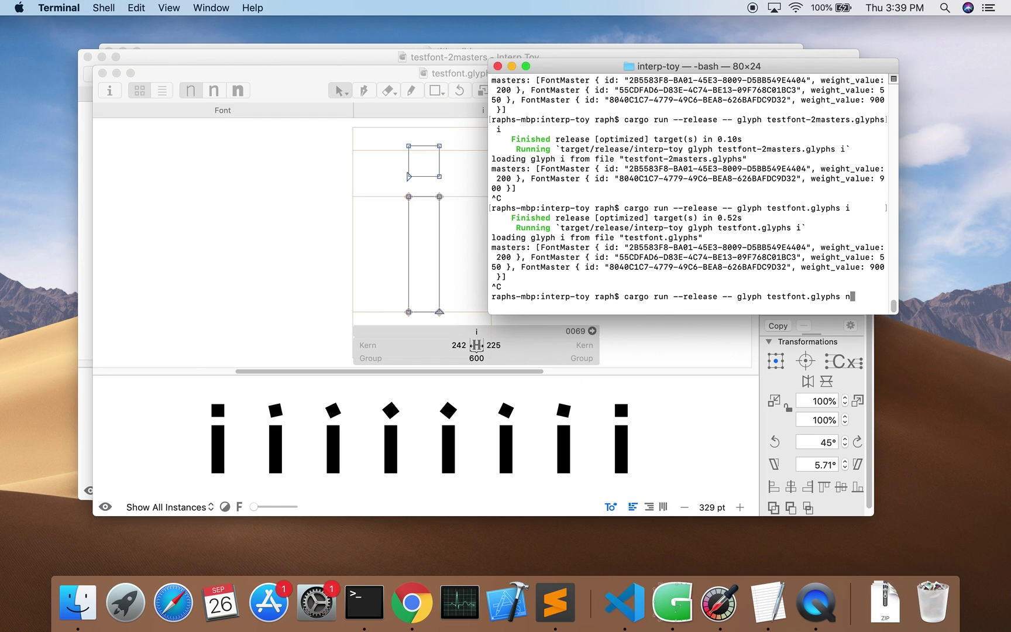
pyautogui.press('Return')
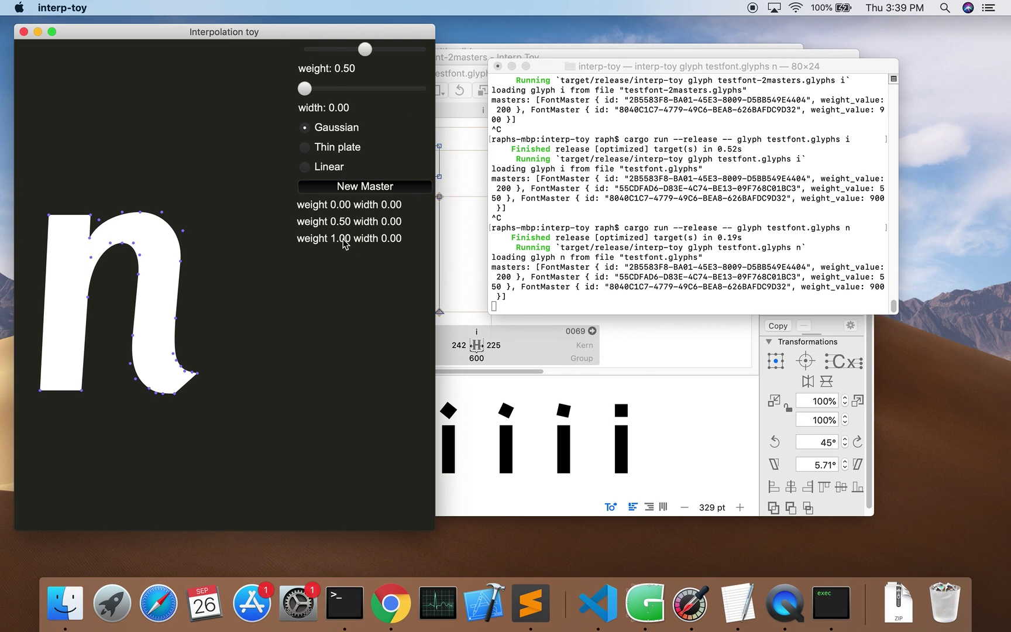
# - Jump to the 1.00 master, select linear interpolation, and lower the weight toward 0
pyautogui.click(343, 241)
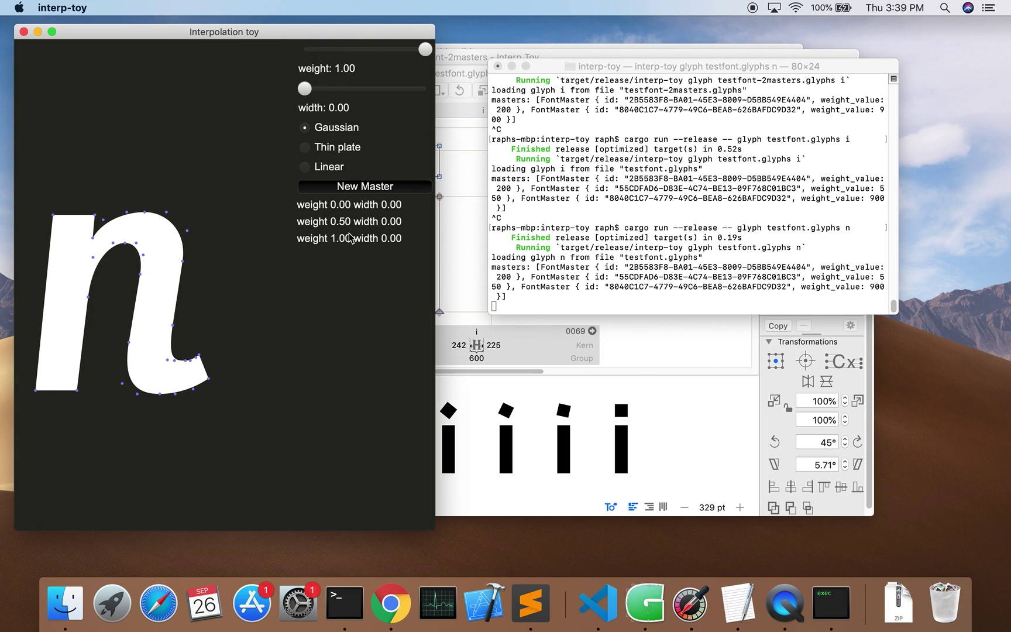
pyautogui.click(326, 168)
pyautogui.moveTo(425, 52); pyautogui.dragTo(376, 53)
# - Select Gaussian and sweep the weight, ending at 0.84 with the n slanted
pyautogui.click(305, 127)
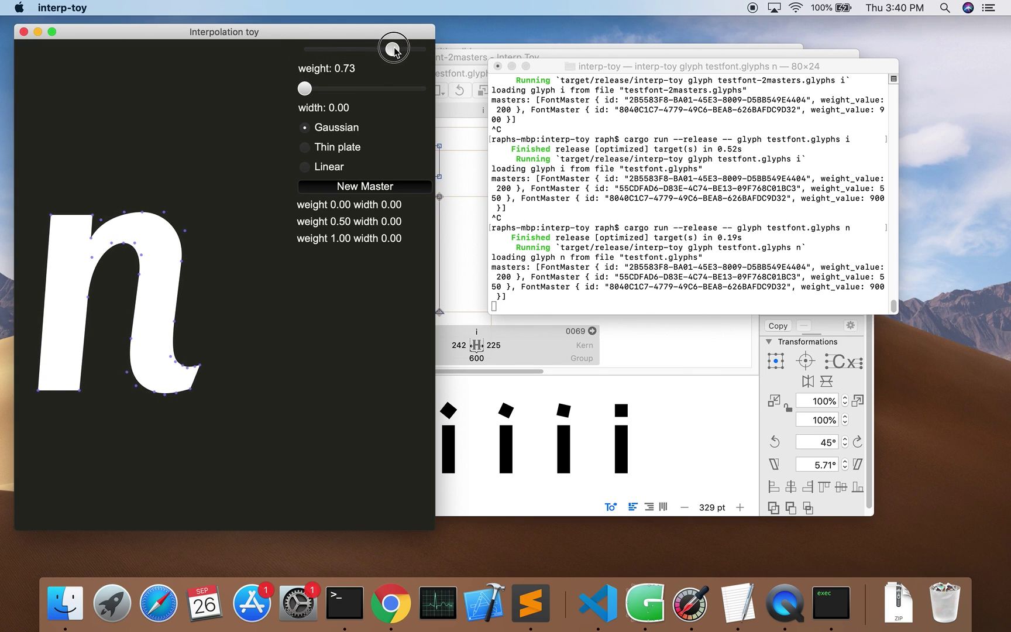
pyautogui.moveTo(394, 50); pyautogui.dragTo(301, 55)
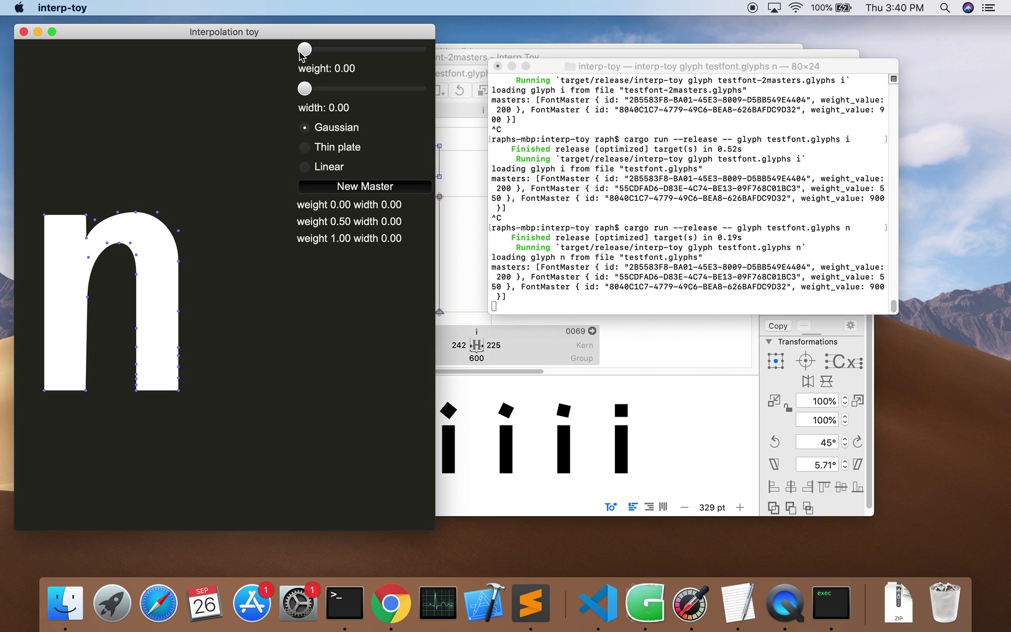
pyautogui.moveTo(300, 53); pyautogui.dragTo(406, 55)
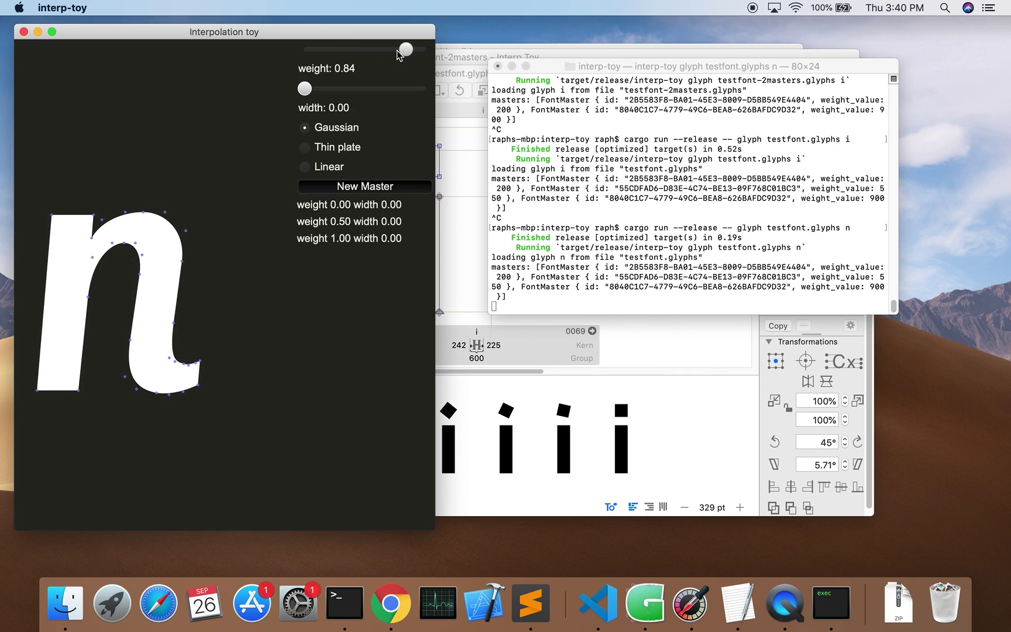